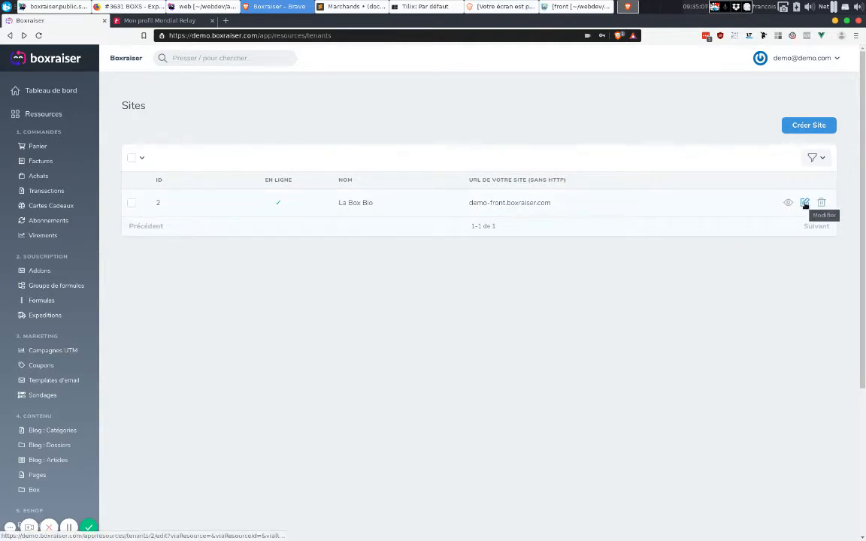
# Open the La Box Bio site for editing and locate the Clé marchand Mondial Relay field in its marketing parameters
pyautogui.scroll(-4, 71, 396)
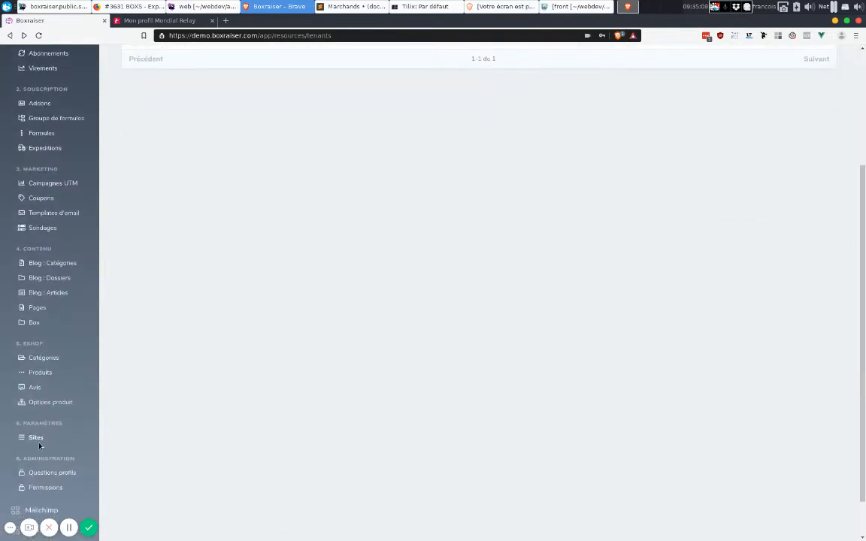
pyautogui.scroll(4, 375, 400)
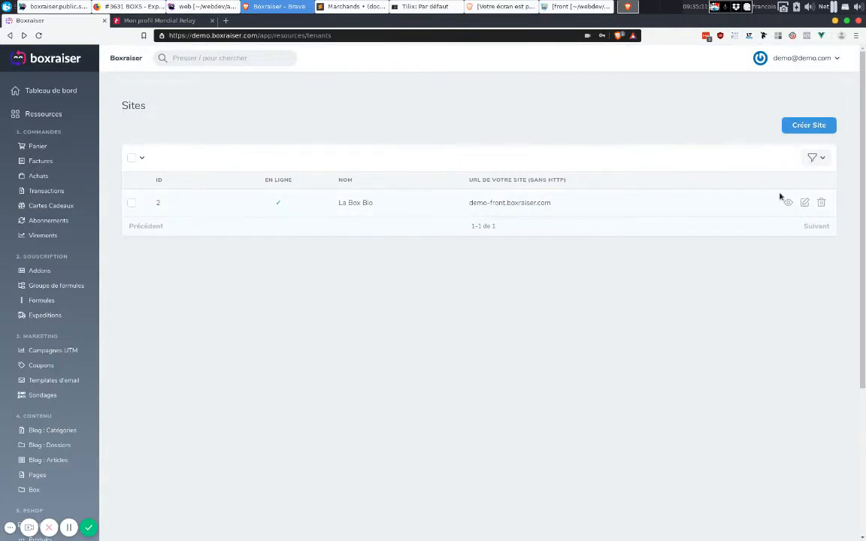
pyautogui.click(804, 202)
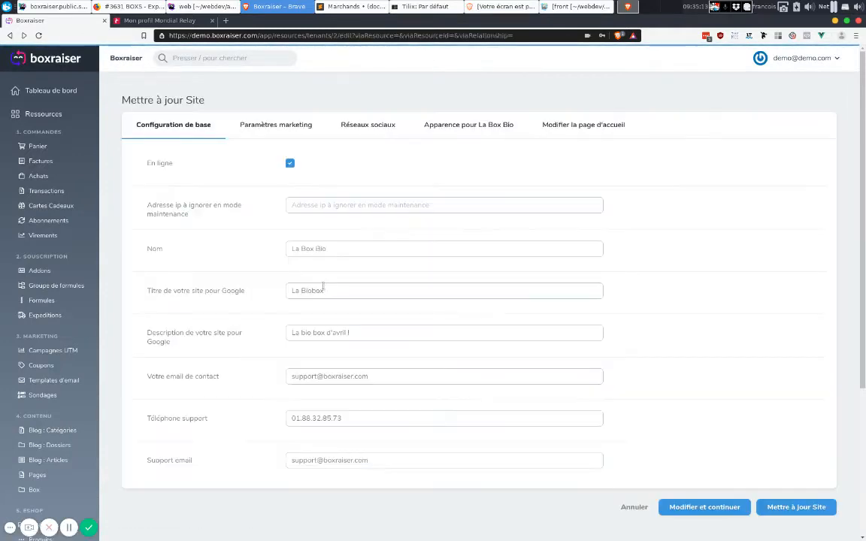
pyautogui.click(267, 129)
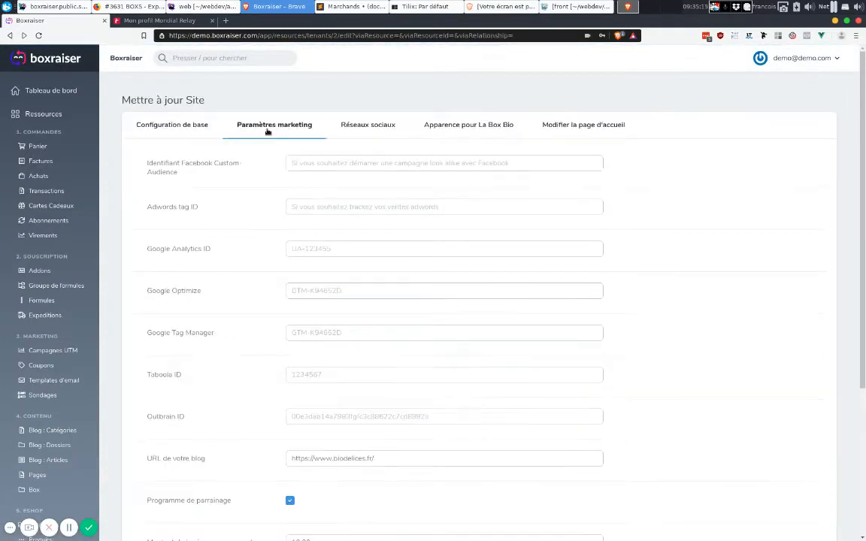
pyautogui.scroll(-5, 268, 225)
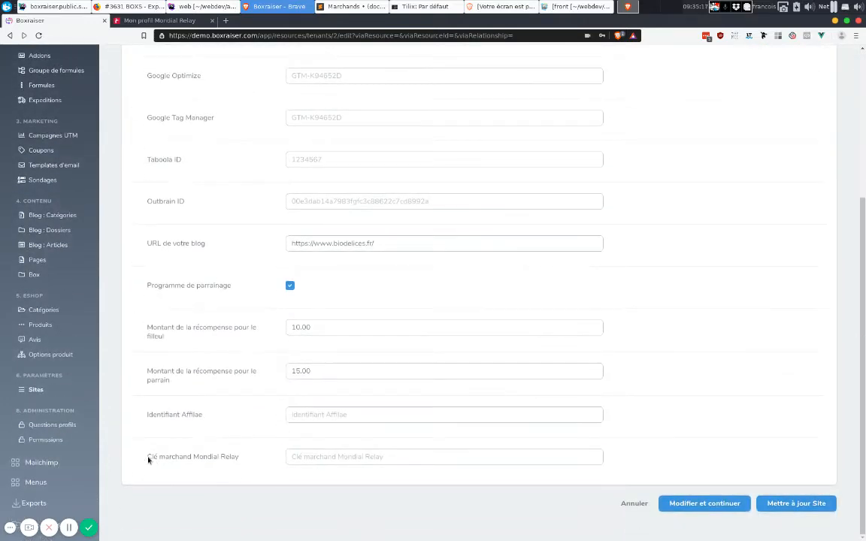
pyautogui.moveTo(149, 459); pyautogui.dragTo(240, 462)
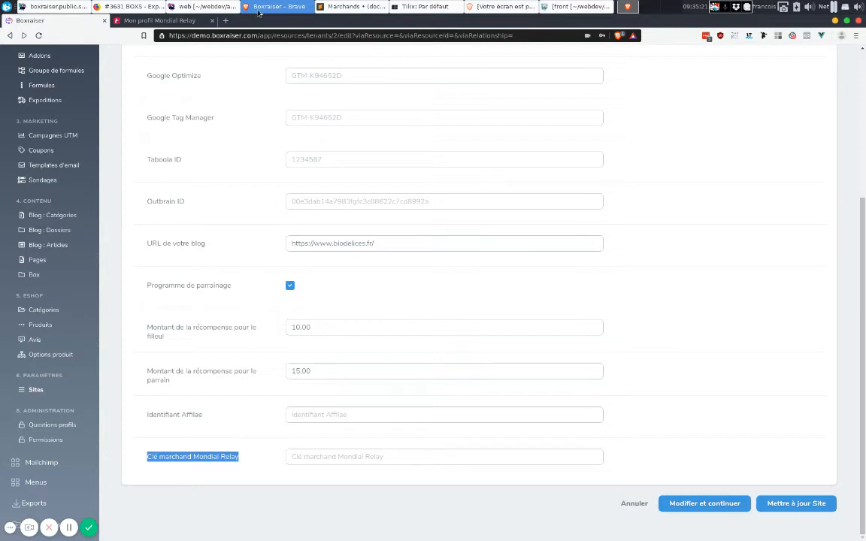
# Switch to the Mondial Relay profile and copy the Code Enseigne from the Webservices section of the connection parameters
pyautogui.click(161, 21)
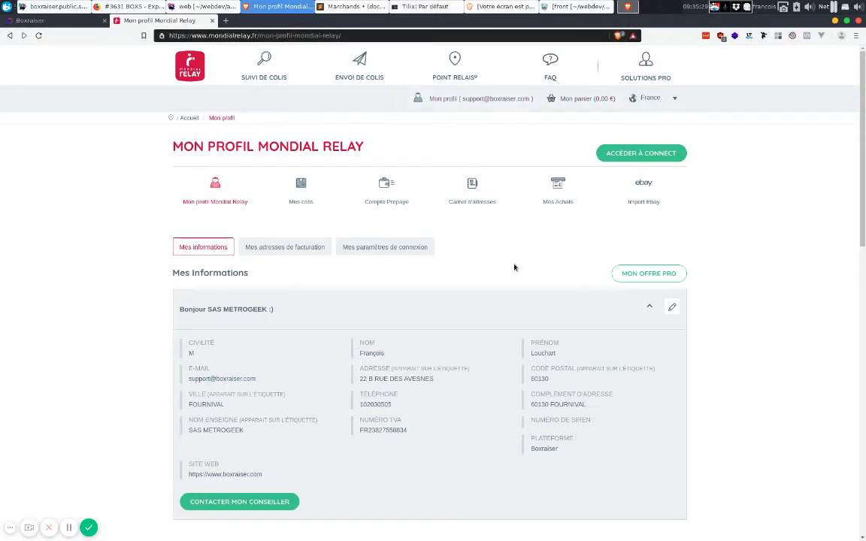
pyautogui.click(400, 250)
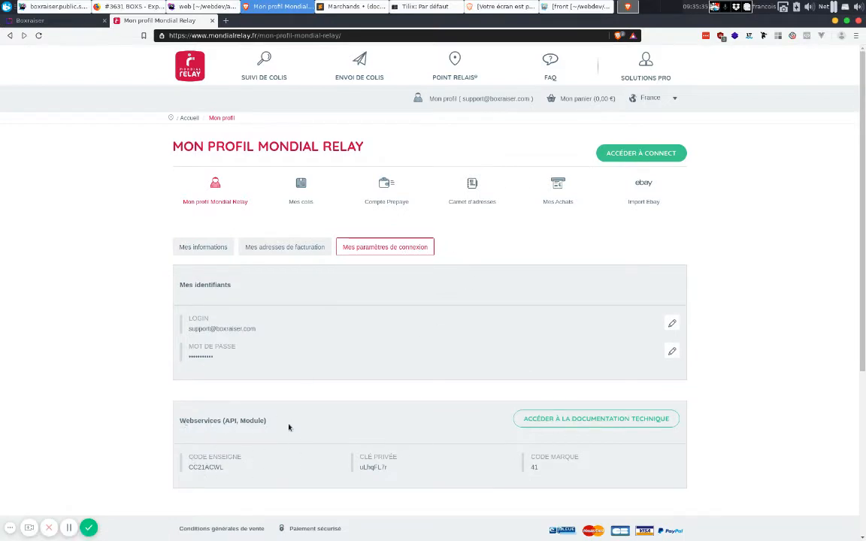
pyautogui.doubleClick(197, 467)
pyautogui.hotkey('ctrl', 'c')
# Back in Boxraiser, paste the copied code as the Mondial Relay merchant key and save the site, continuing to edit
pyautogui.hotkey('ctrl', 'shift', 'Tab')
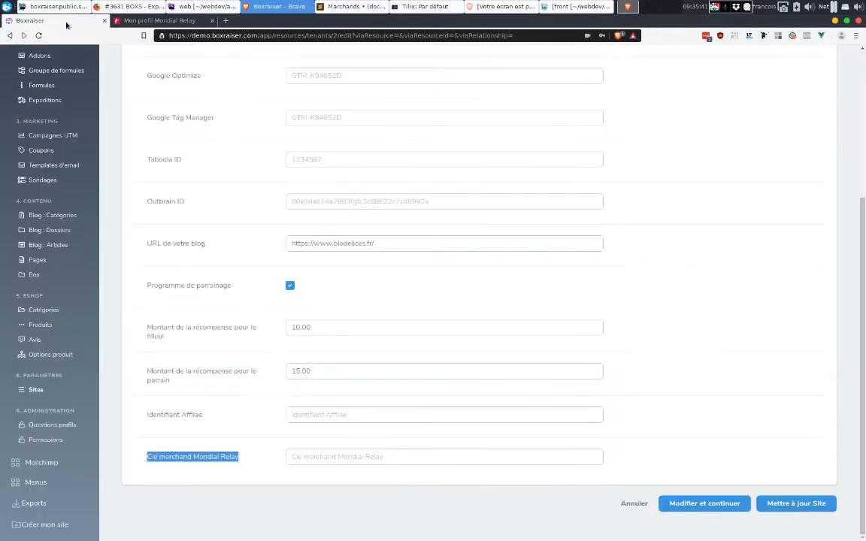
pyautogui.click(442, 455)
pyautogui.hotkey('ctrl', 'v')
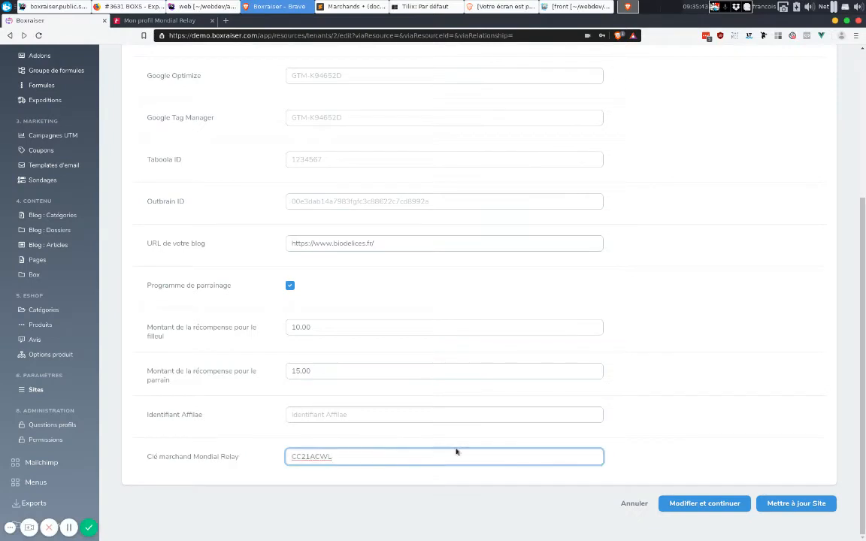
pyautogui.click(722, 509)
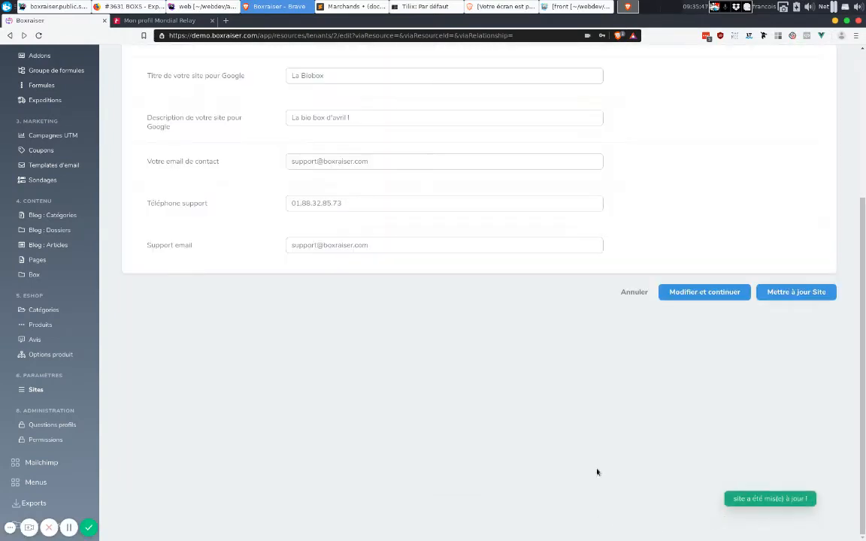
# From the La Box Bio site details, open the Mondial Relay carrier (Transporteur) for editing
pyautogui.click(35, 390)
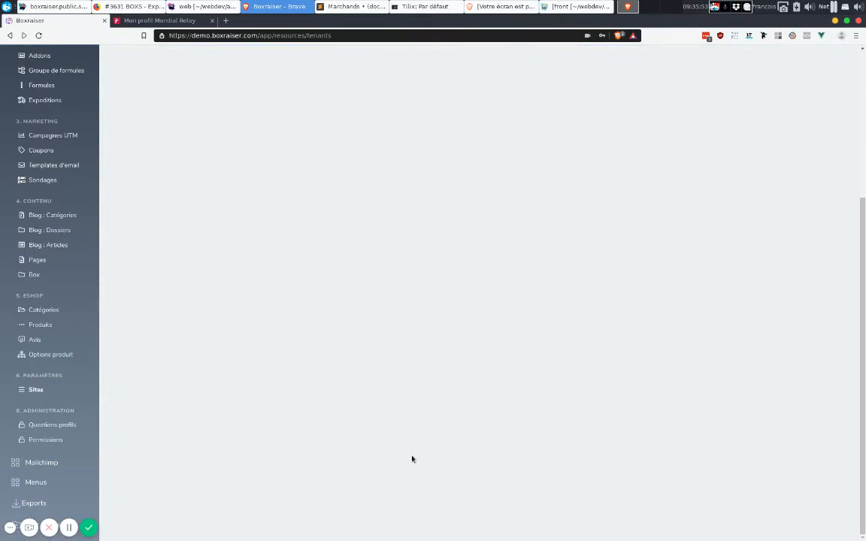
pyautogui.scroll(5, 409, 460)
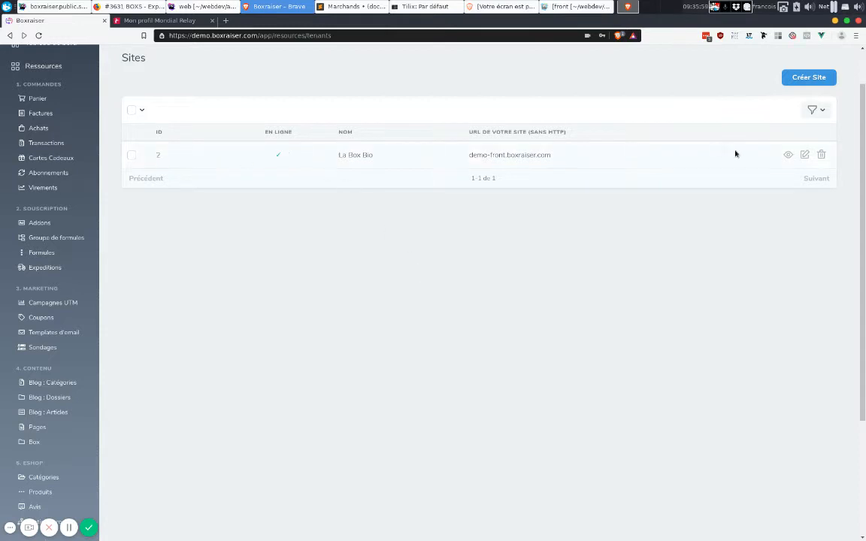
pyautogui.click(789, 156)
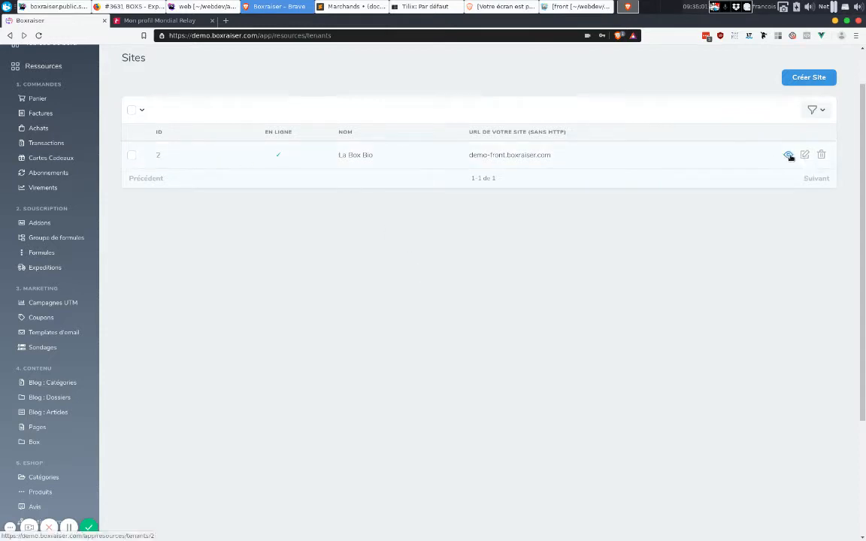
pyautogui.scroll(-5, 773, 179)
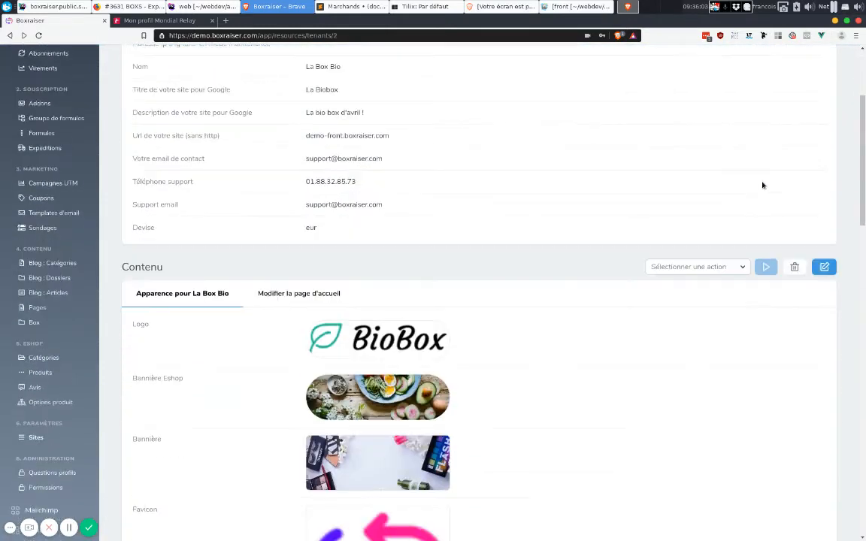
pyautogui.scroll(-9, 709, 206)
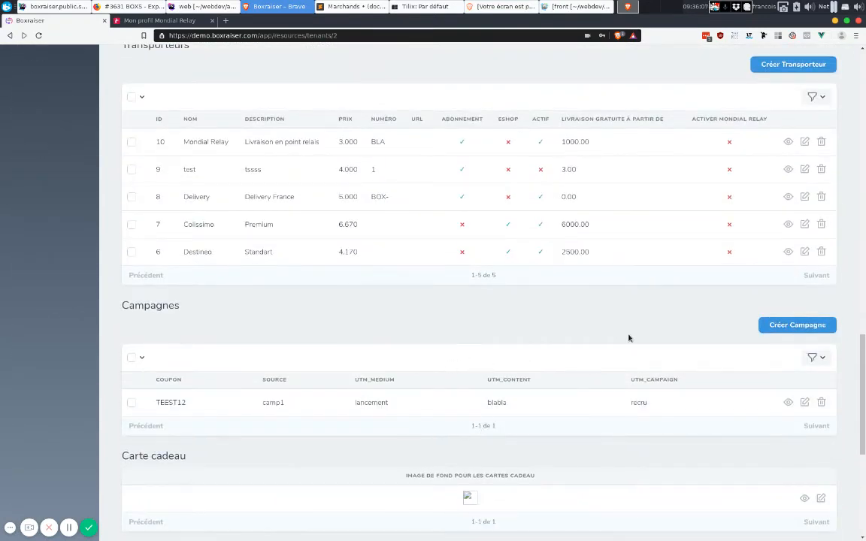
pyautogui.scroll(1, 629, 339)
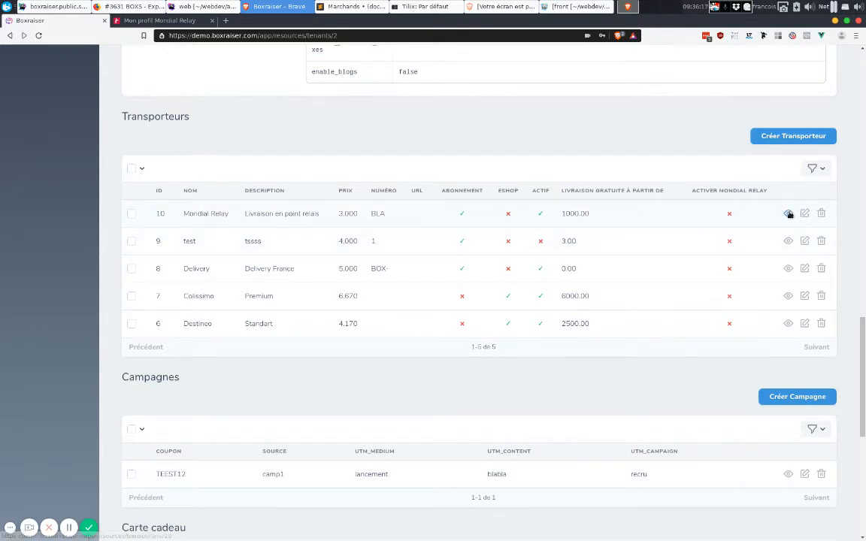
pyautogui.moveTo(185, 213); pyautogui.dragTo(245, 215)
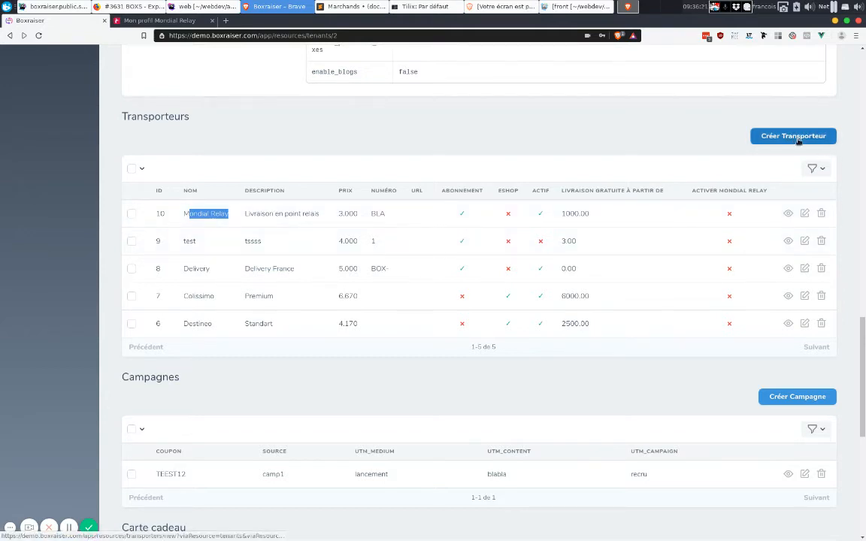
pyautogui.click(803, 214)
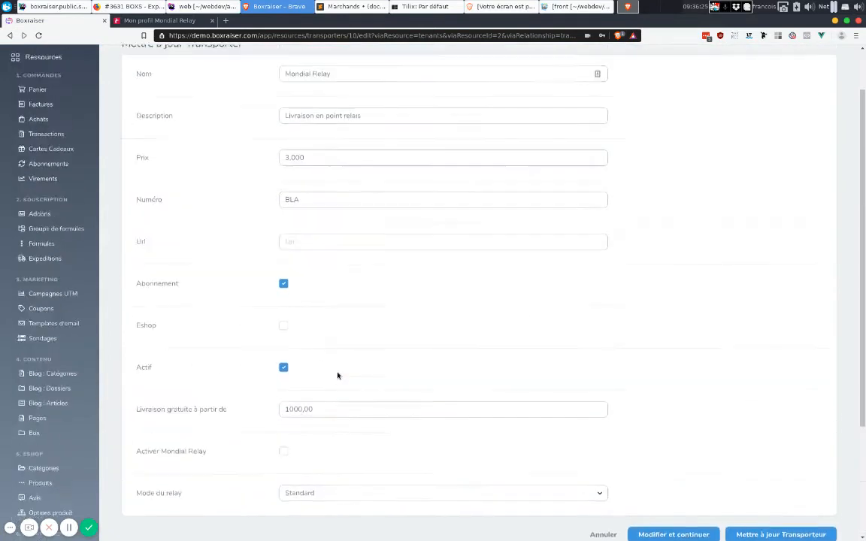
# Examine the carrier's name, description, price and number fields
pyautogui.scroll(2, 350, 361)
pyautogui.moveTo(348, 129); pyautogui.dragTo(281, 131)
pyautogui.click(369, 173)
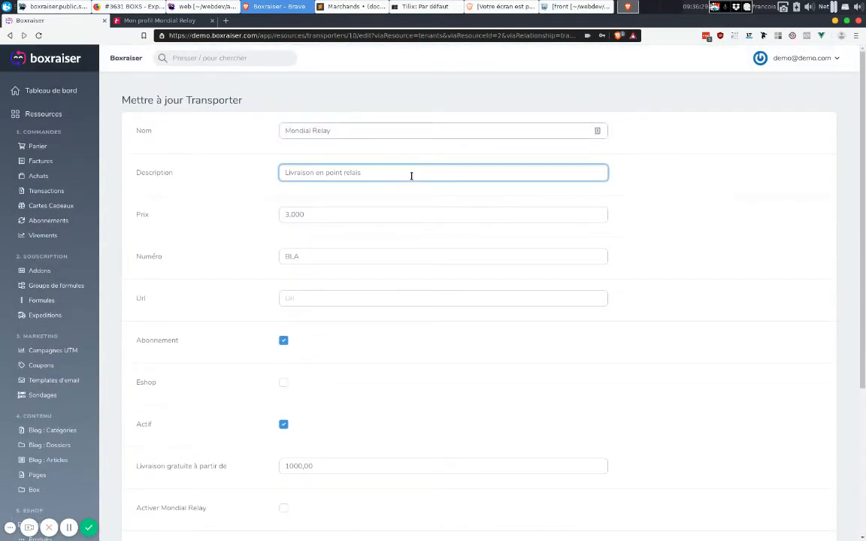
pyautogui.scroll(-1, 323, 215)
pyautogui.click(339, 214)
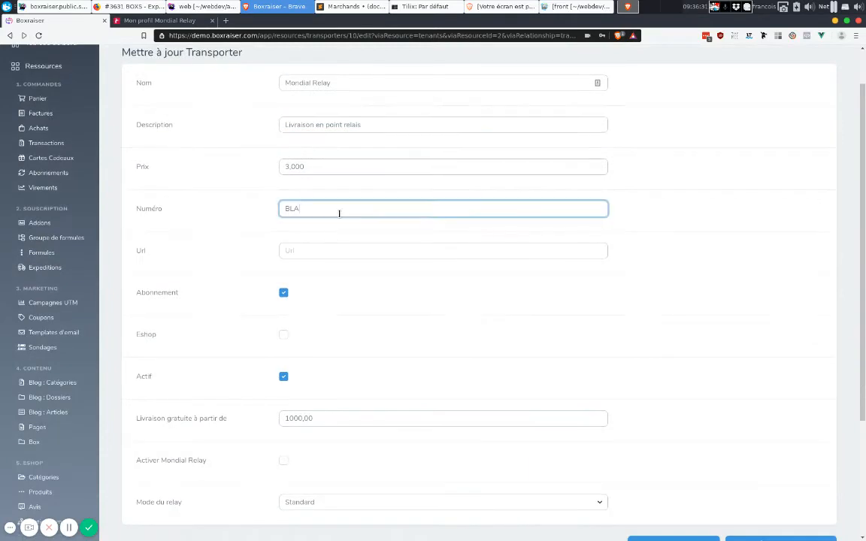
pyautogui.scroll(-3, 394, 243)
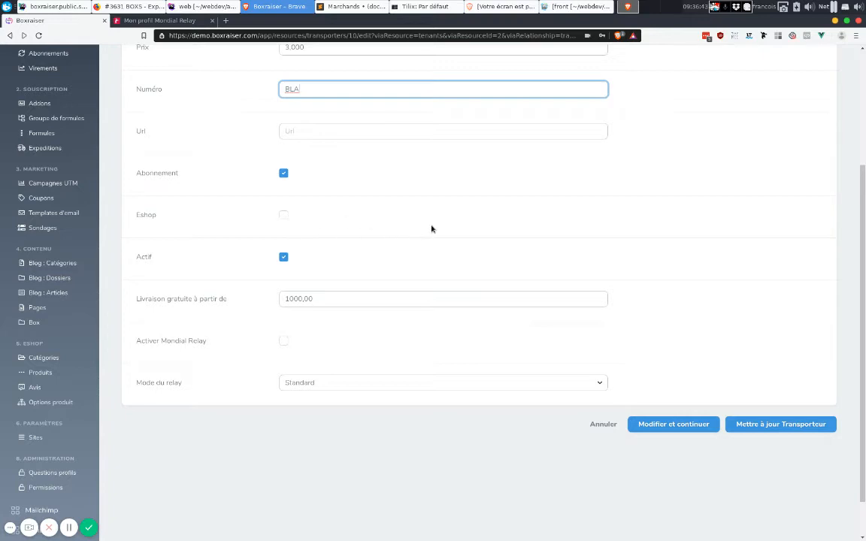
# Try switching the carrier's Abonnement and Eshop options, then restore them to Abonnement only
pyautogui.click(284, 175)
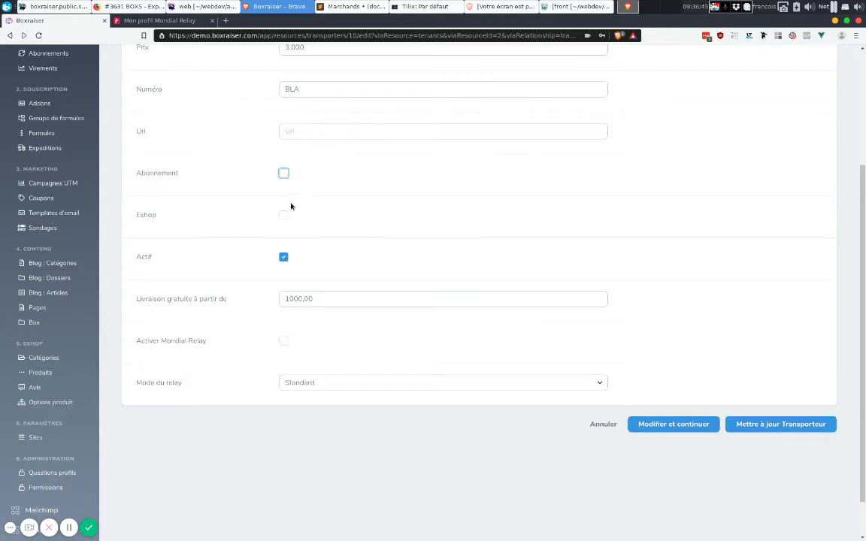
pyautogui.click(284, 217)
pyautogui.click(284, 217)
pyautogui.click(285, 216)
pyautogui.click(289, 217)
pyautogui.click(284, 173)
pyautogui.doubleClick(354, 302)
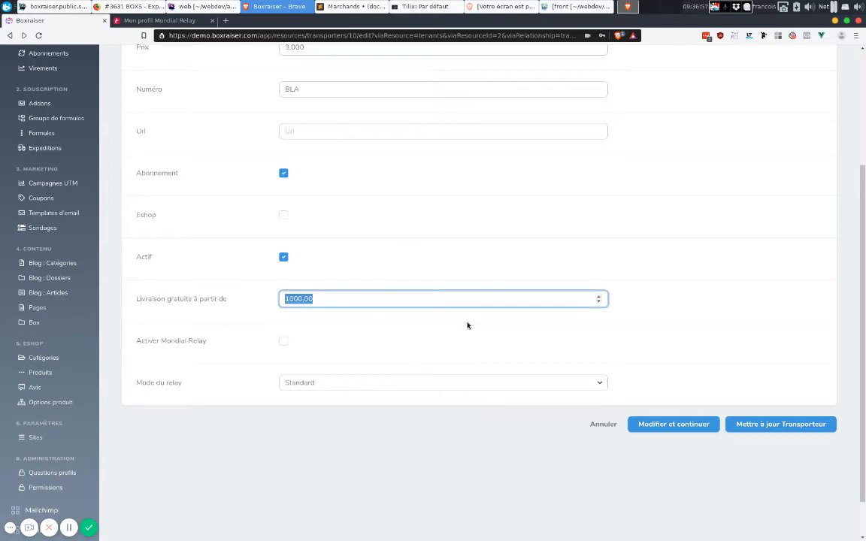
# Activate Mondial Relay for the carrier, keep the relay mode on Standard, and save while continuing to edit
pyautogui.click(283, 342)
pyautogui.scroll(-1, 421, 344)
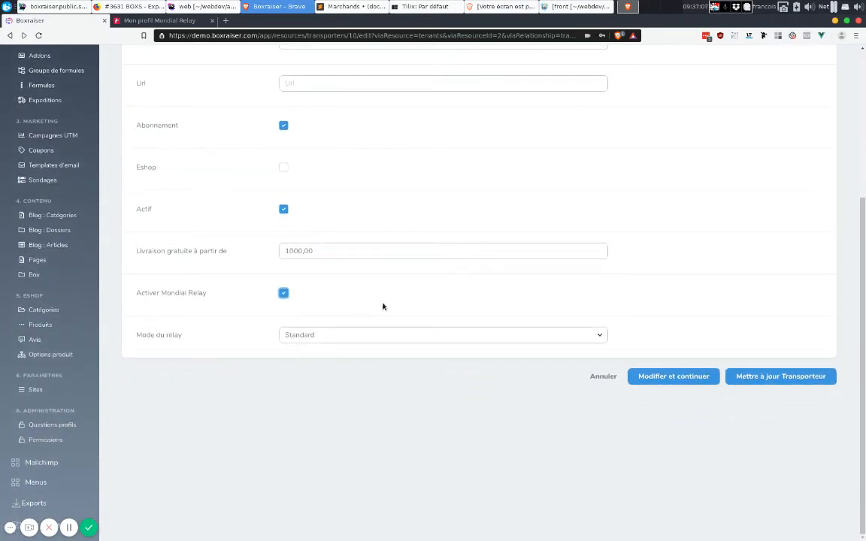
pyautogui.click(454, 310)
pyautogui.click(374, 335)
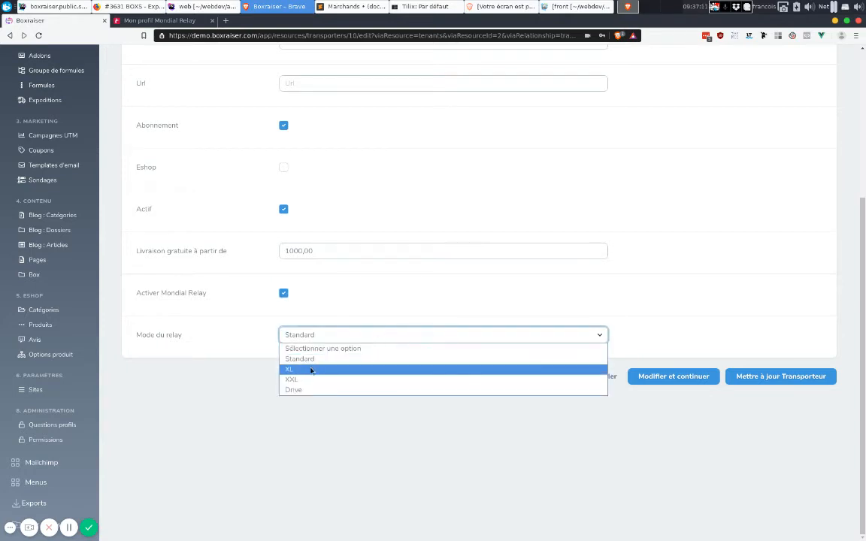
pyautogui.click(355, 432)
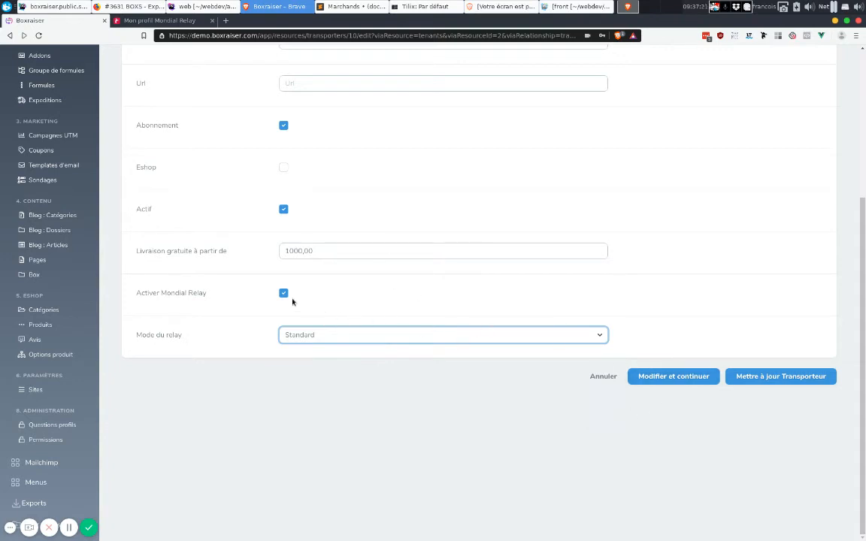
pyautogui.click(683, 376)
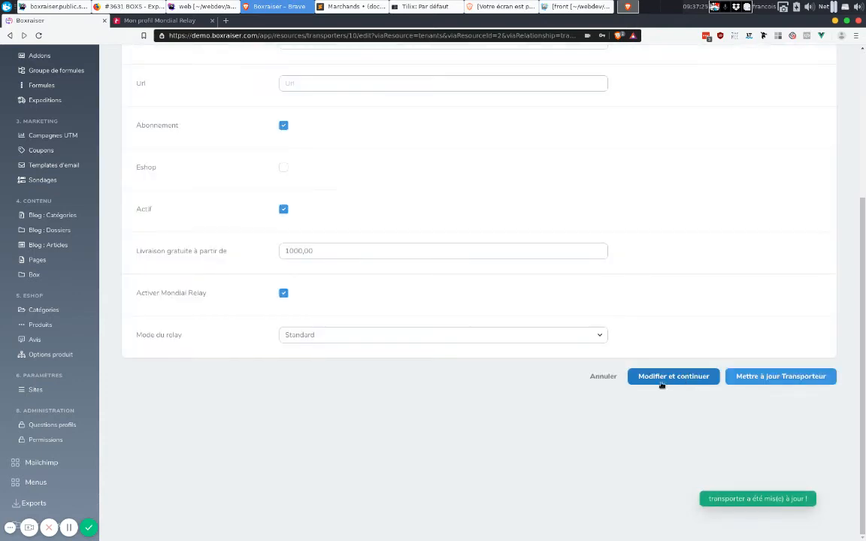
pyautogui.scroll(5, 378, 406)
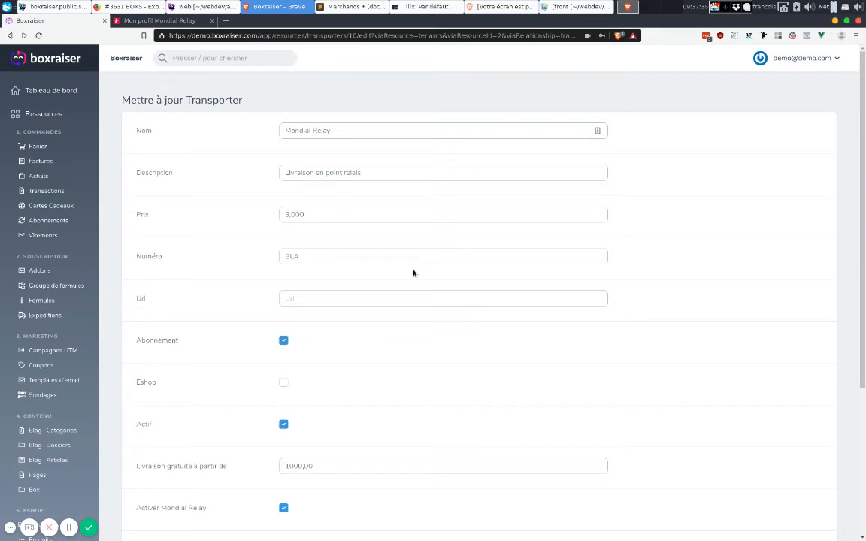
pyautogui.scroll(-1, 271, 379)
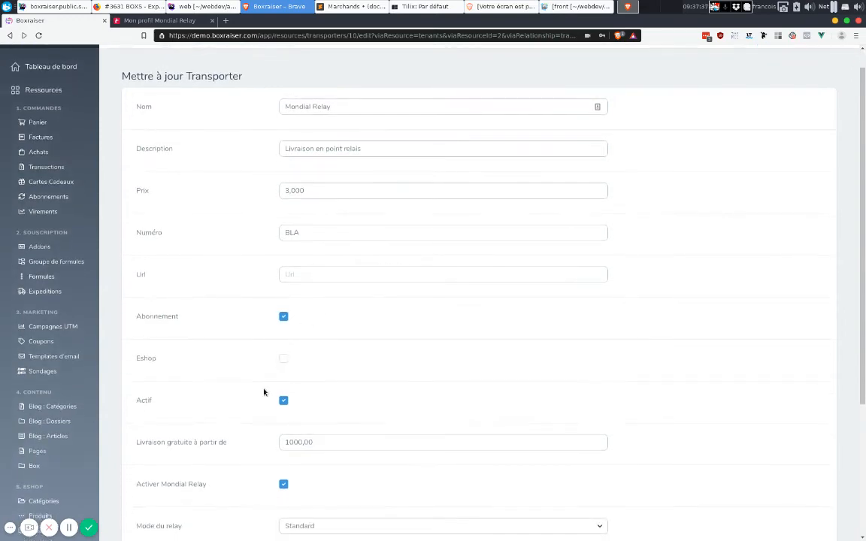
pyautogui.scroll(-5, 398, 394)
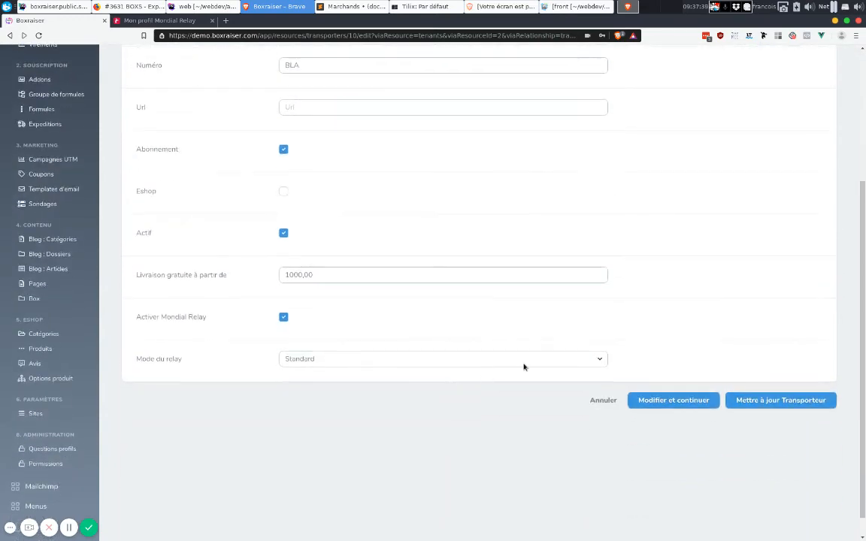
pyautogui.scroll(6, 560, 353)
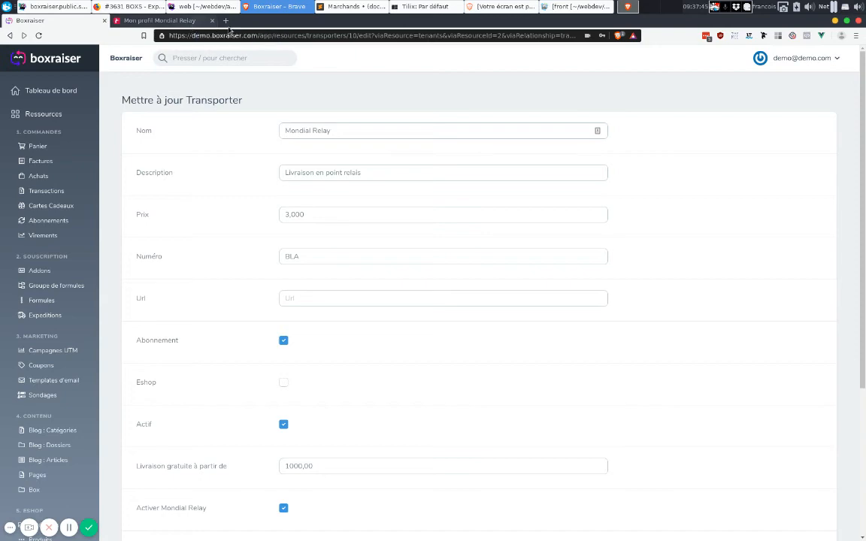
# Open the storefront at demo-front.boxraiser.com in a new browser tab
pyautogui.click(226, 20)
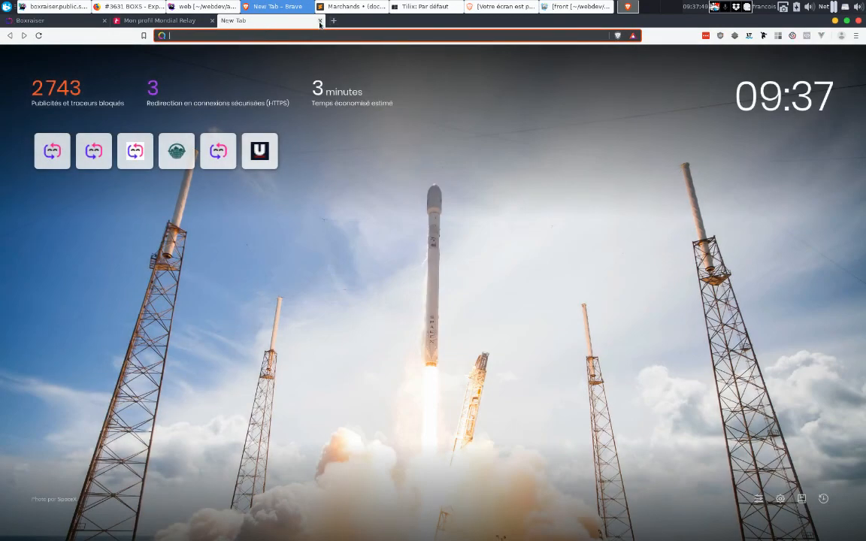
pyautogui.write('demo-')
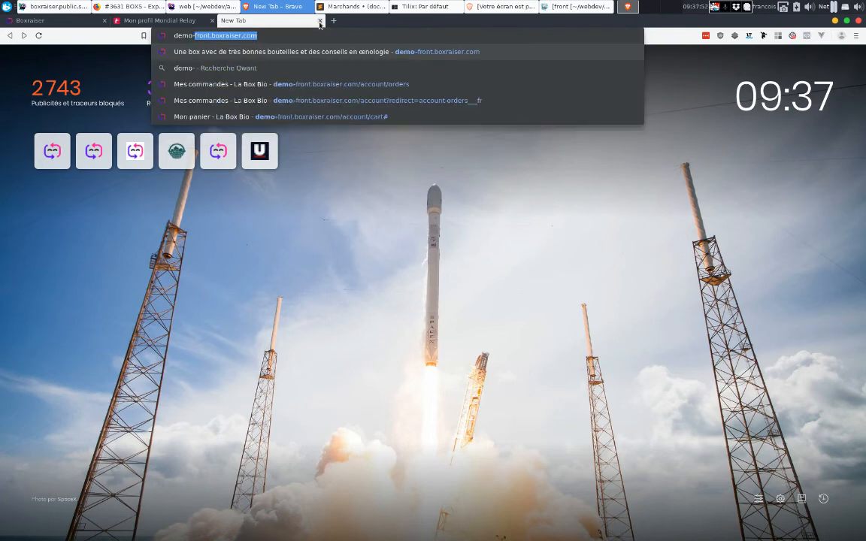
pyautogui.press('Return')
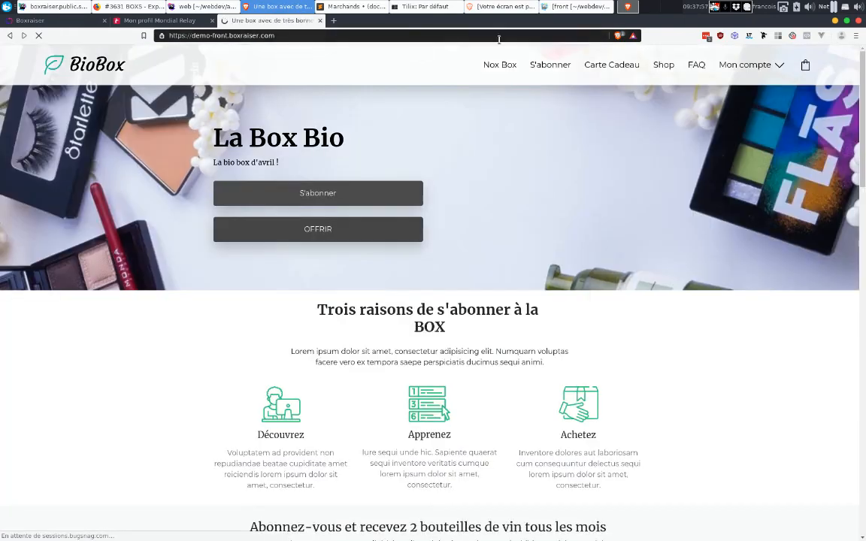
# Start a subscription to the box and choose the Mensuel plan
pyautogui.click(539, 67)
pyautogui.click(347, 170)
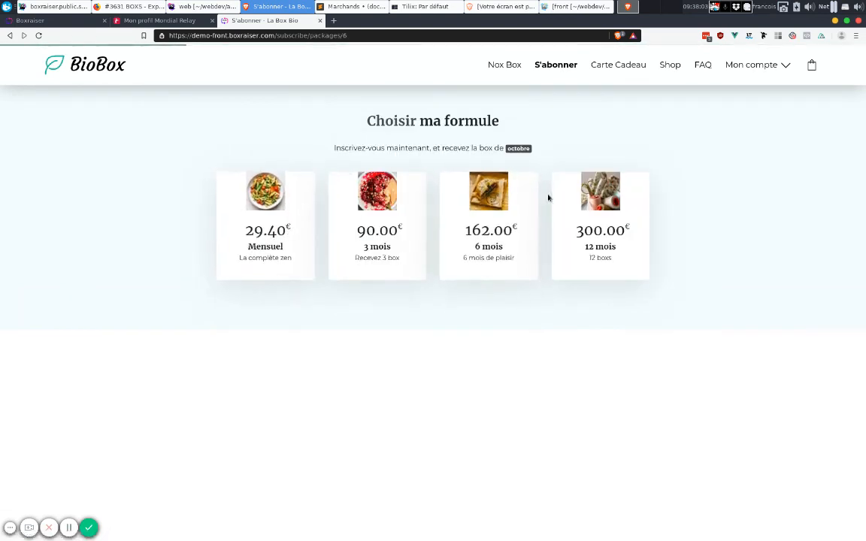
pyautogui.scroll(-1, 374, 341)
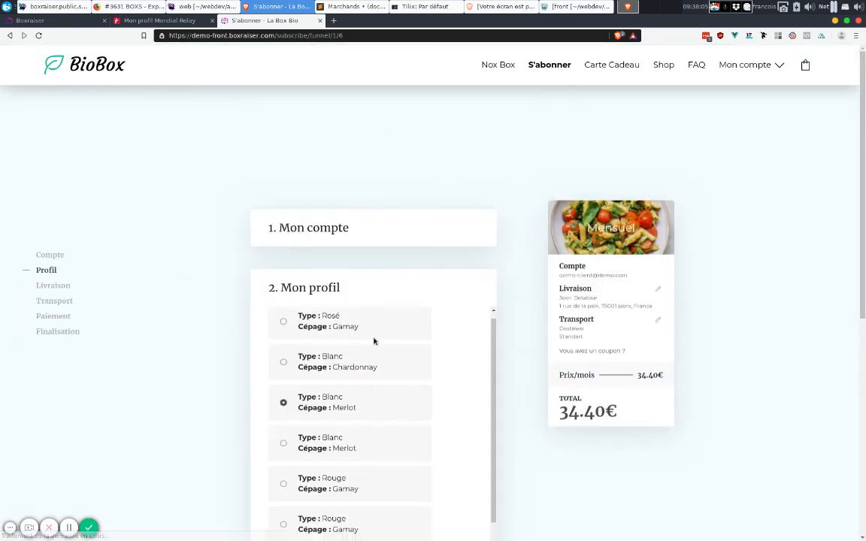
# Validate the preselected Blanc / Merlot profile and the preselected delivery address in the subscription checkout
pyautogui.scroll(-2, 373, 341)
pyautogui.scroll(-2, 514, 289)
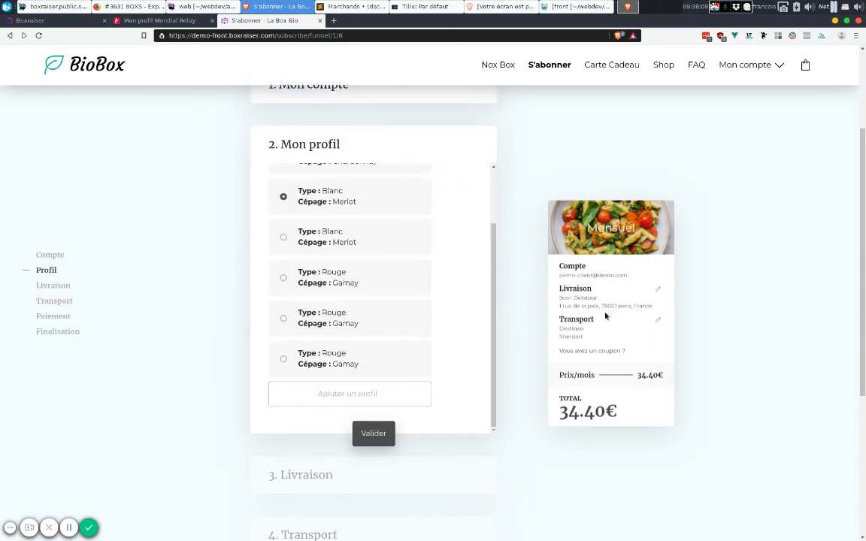
pyautogui.click(373, 433)
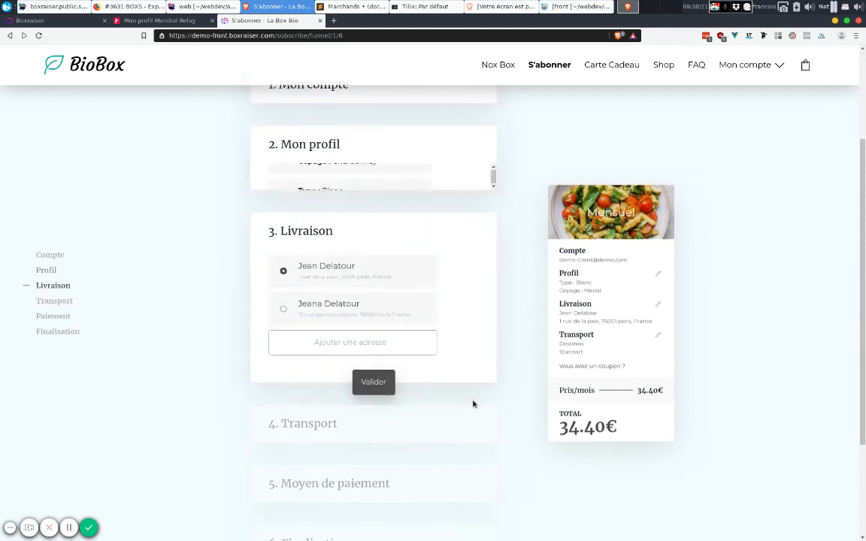
pyautogui.click(378, 384)
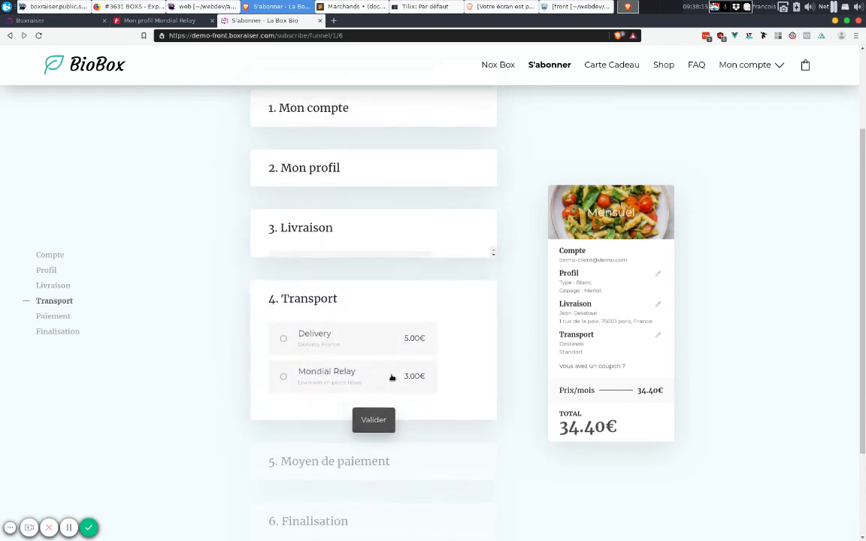
# Choose Mondial Relay as the transport, select the L'UNIVERS DU MOBILE pickup point, and validate the transport section
pyautogui.click(323, 306)
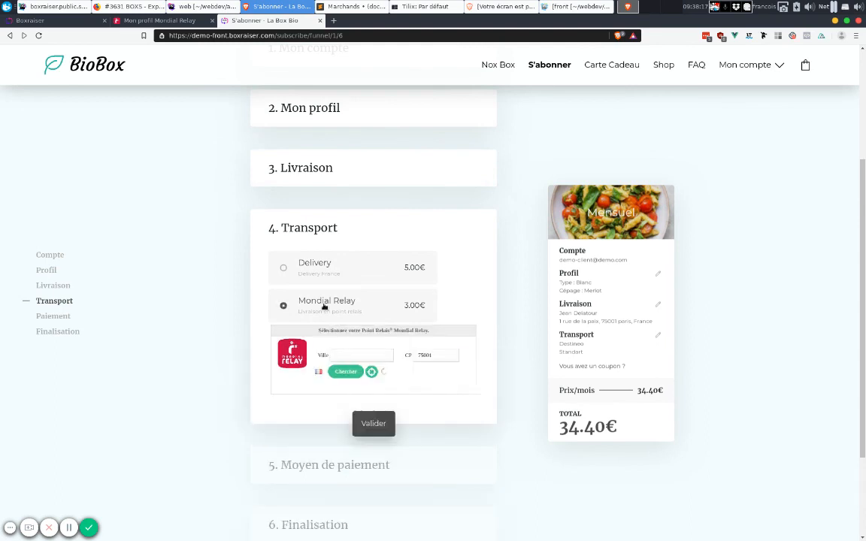
pyautogui.scroll(-2, 492, 304)
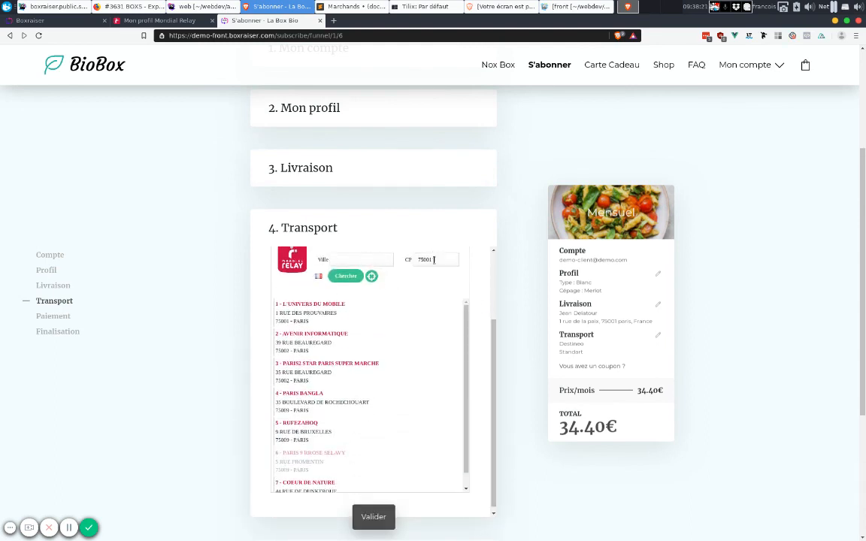
pyautogui.click(330, 317)
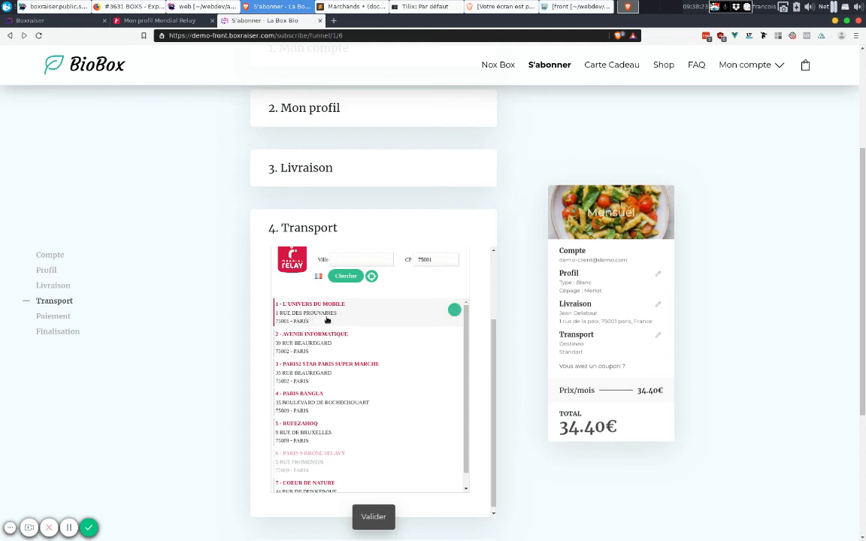
pyautogui.click(381, 513)
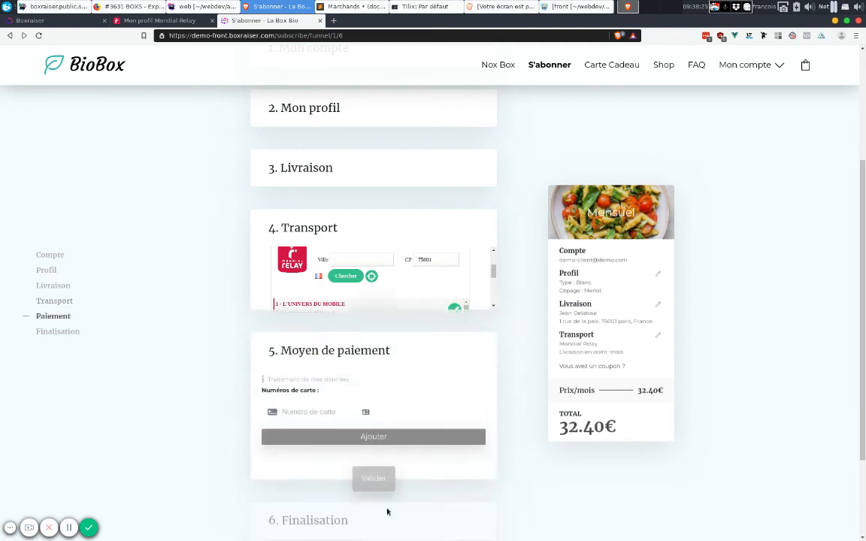